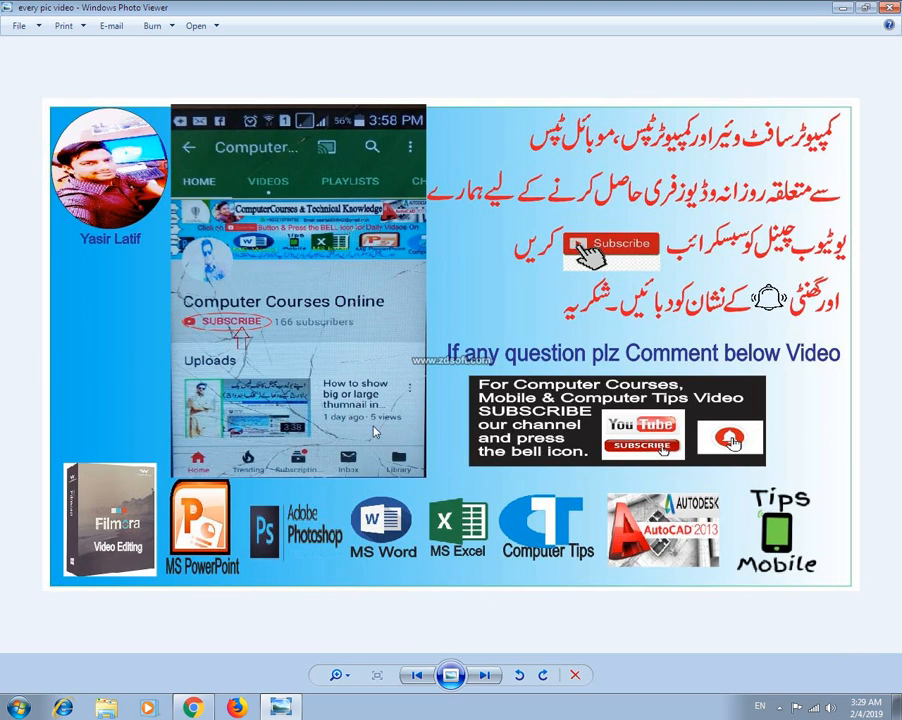
scroll(236, 326, "up", 3)
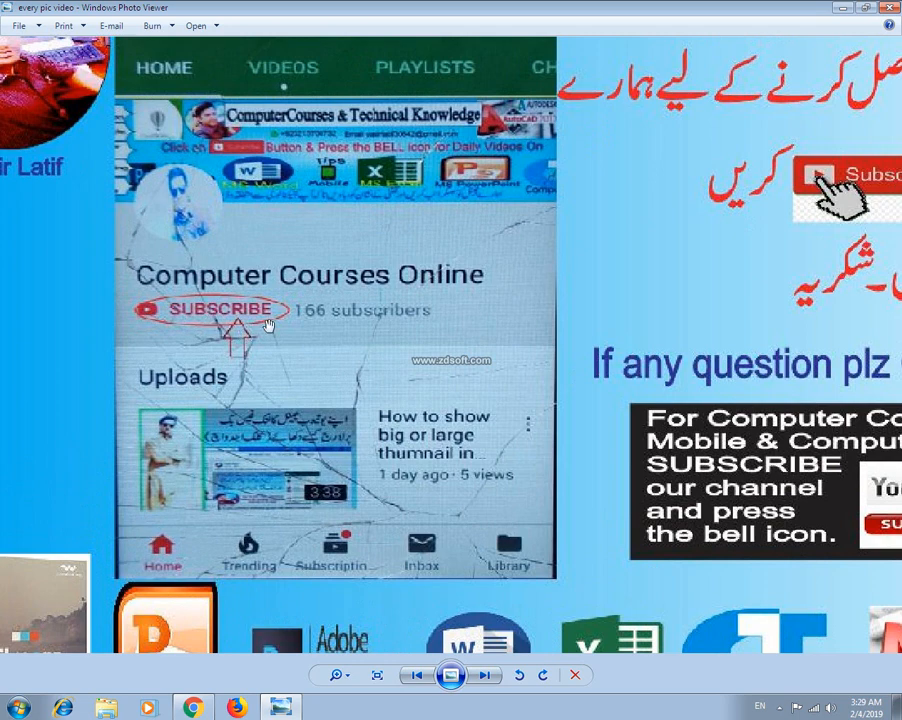
scroll(232, 318, "up", 2)
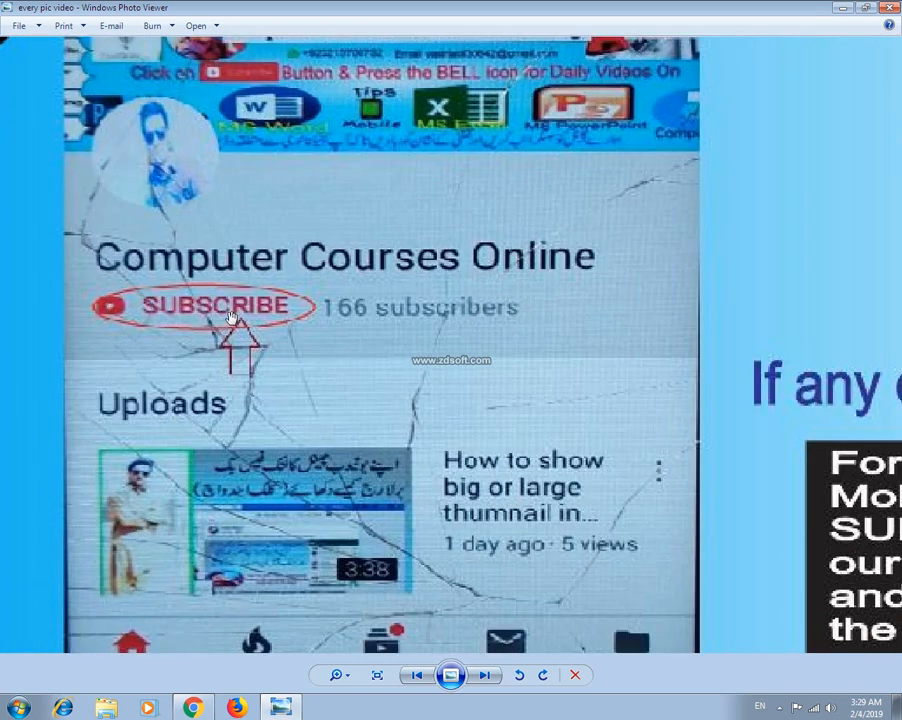
scroll(231, 318, "down", 5)
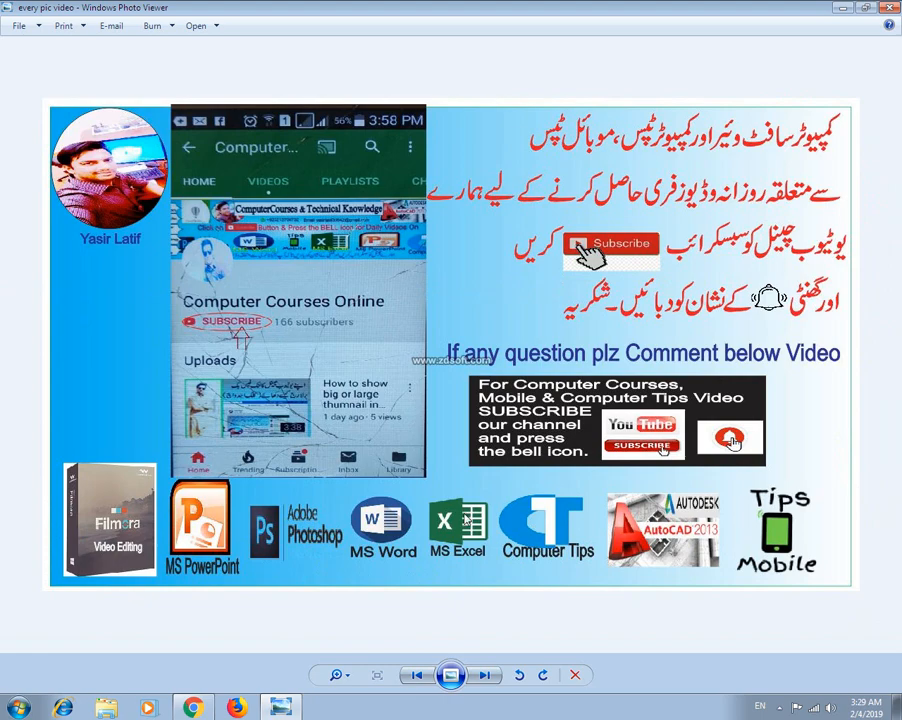
- Show the Windows desktop and refresh it
key("super+d")
right_click(343, 339)
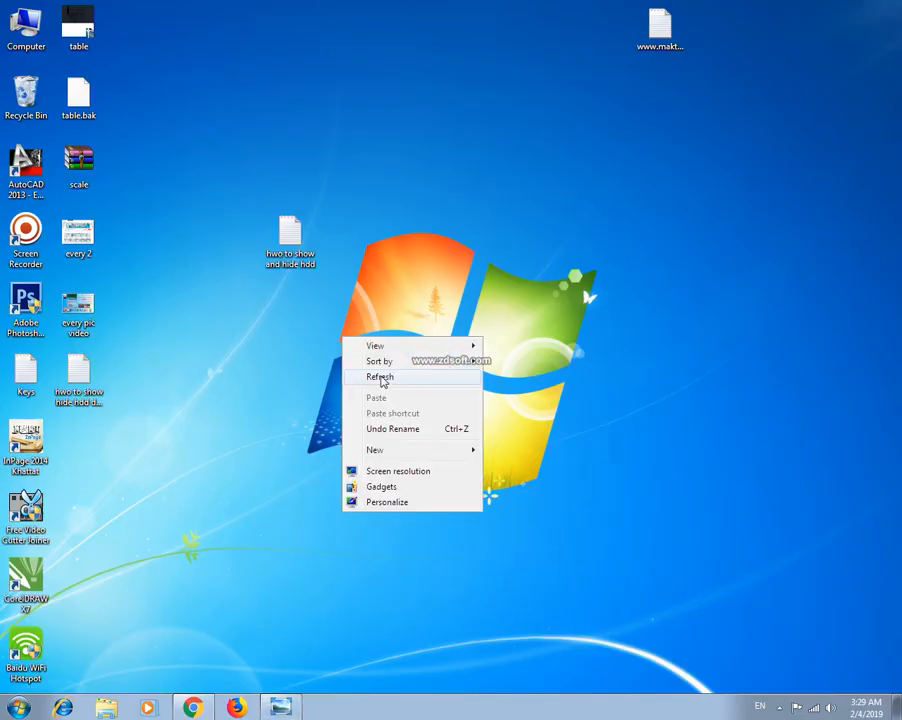
left_click(380, 377)
- Browse the contents of Local Disk (D:) through Computer and close the window
double_click(26, 24)
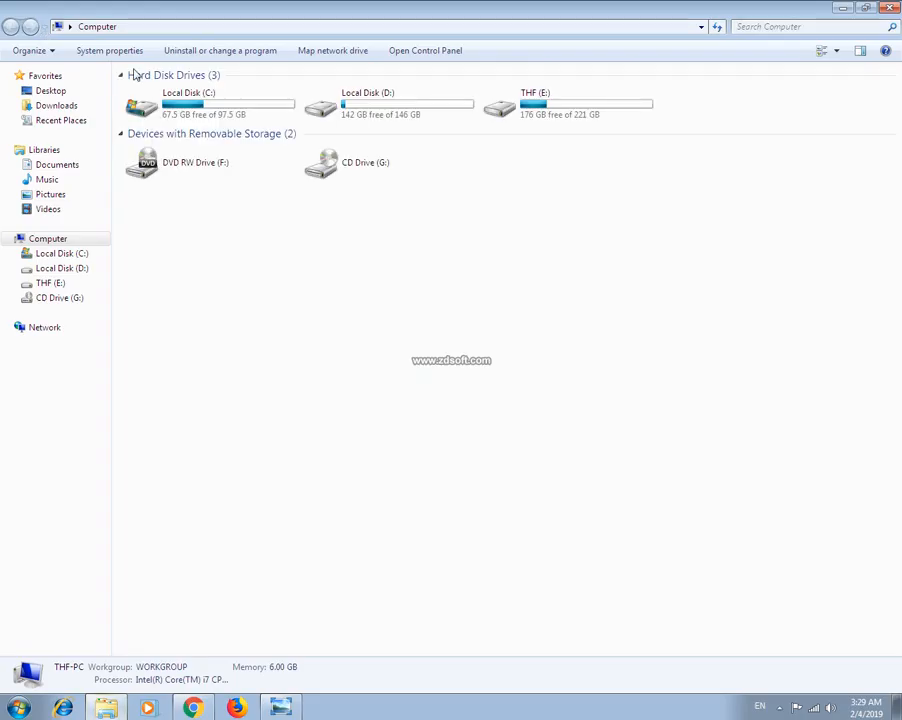
left_click(389, 114)
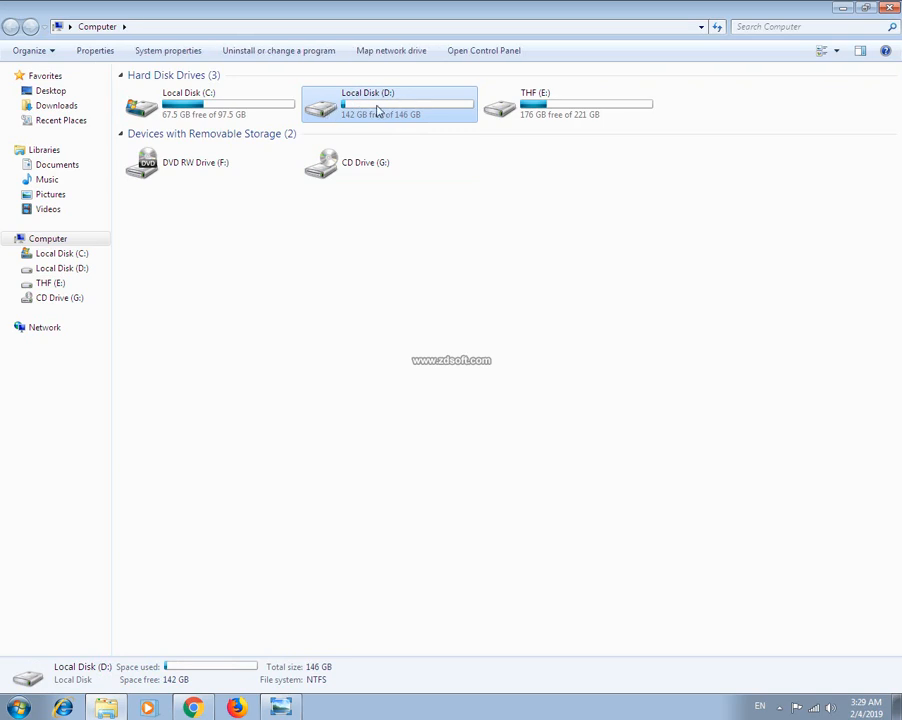
double_click(401, 117)
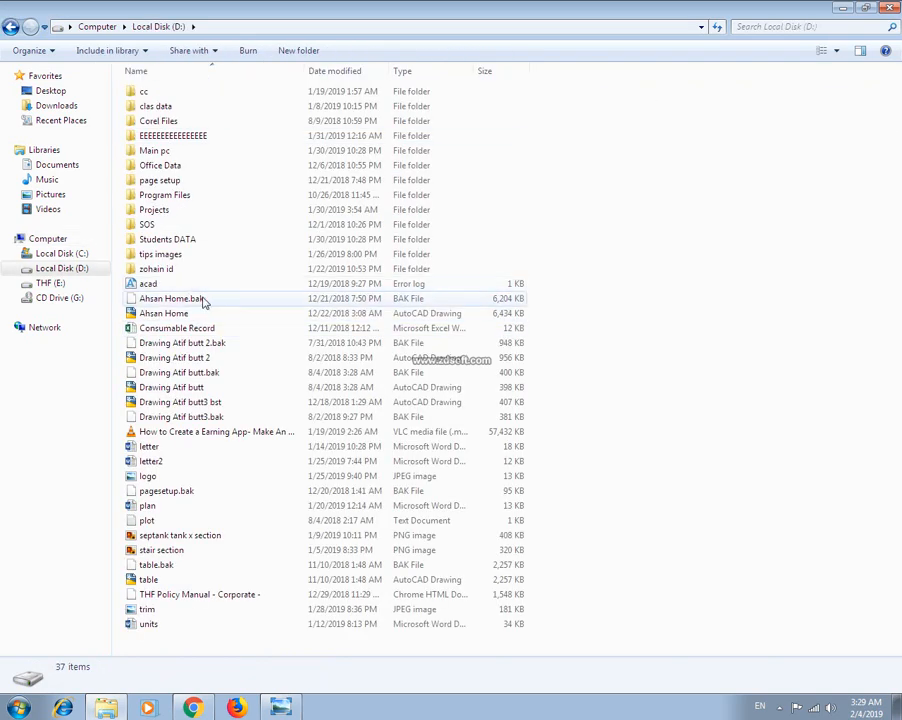
left_click(11, 26)
left_click(888, 8)
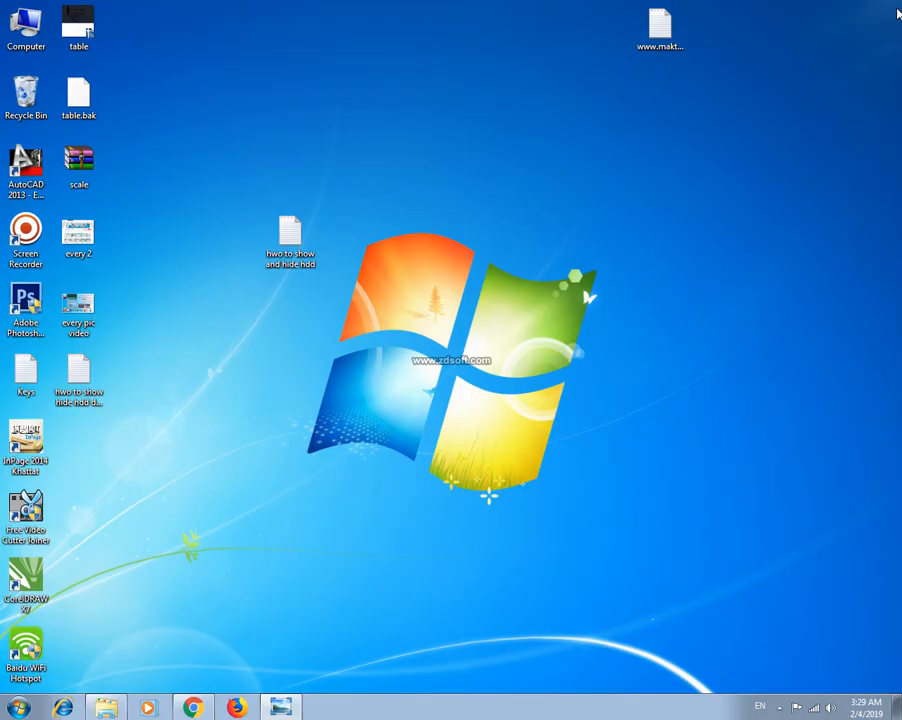
- Open Computer Management, show Disk Management and maximize the window
right_click(18, 45)
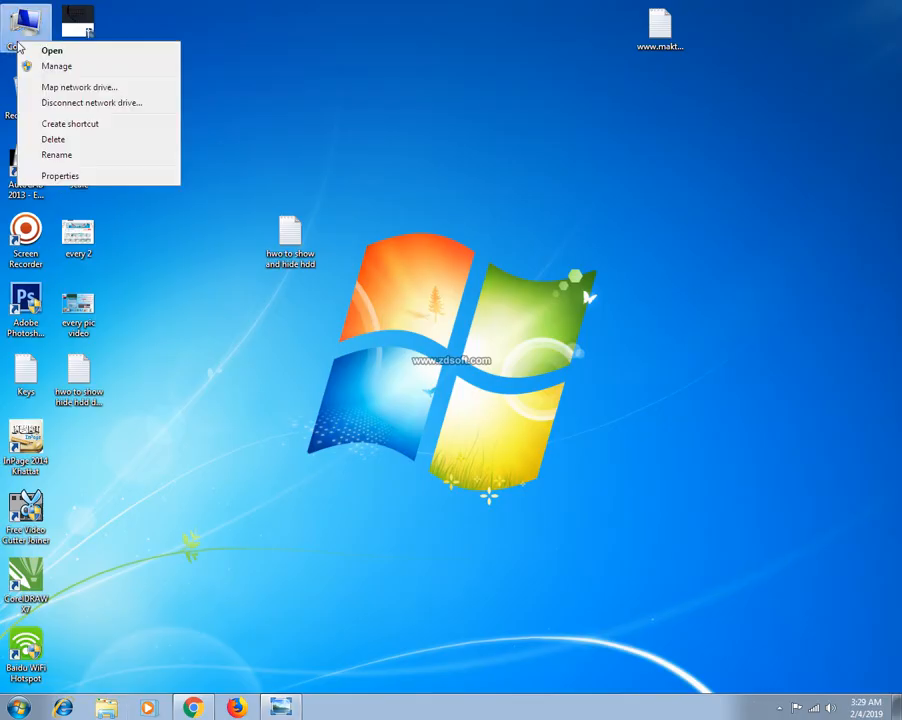
left_click(197, 52)
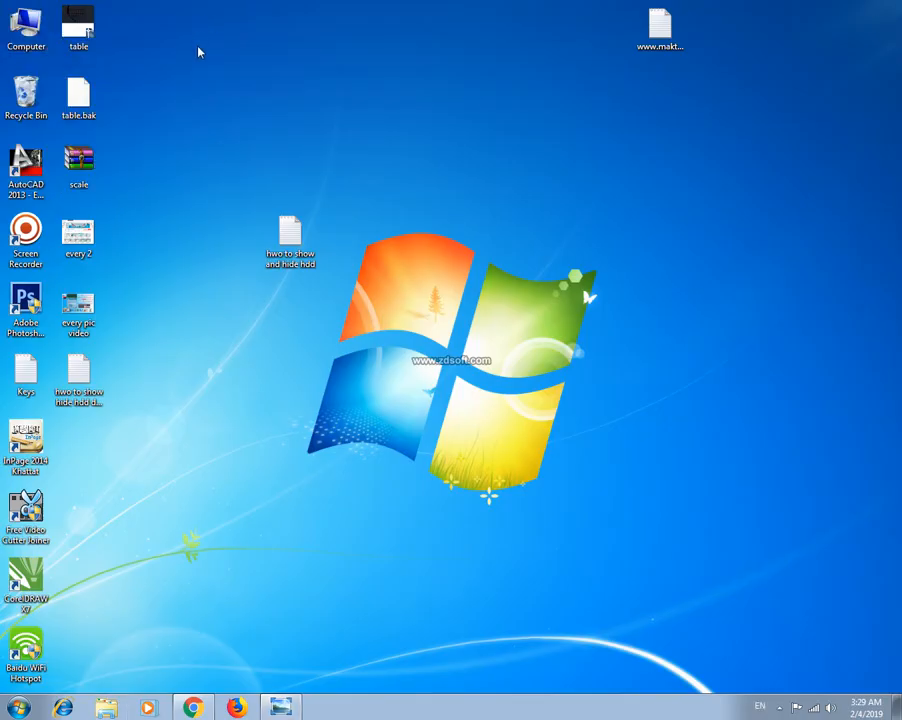
right_click(18, 45)
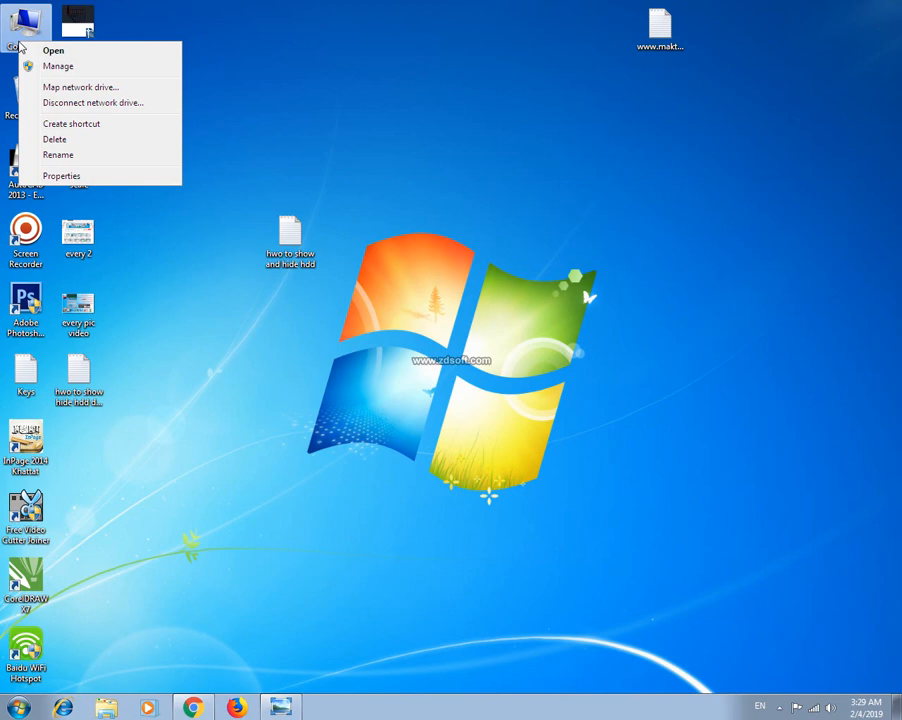
left_click(96, 68)
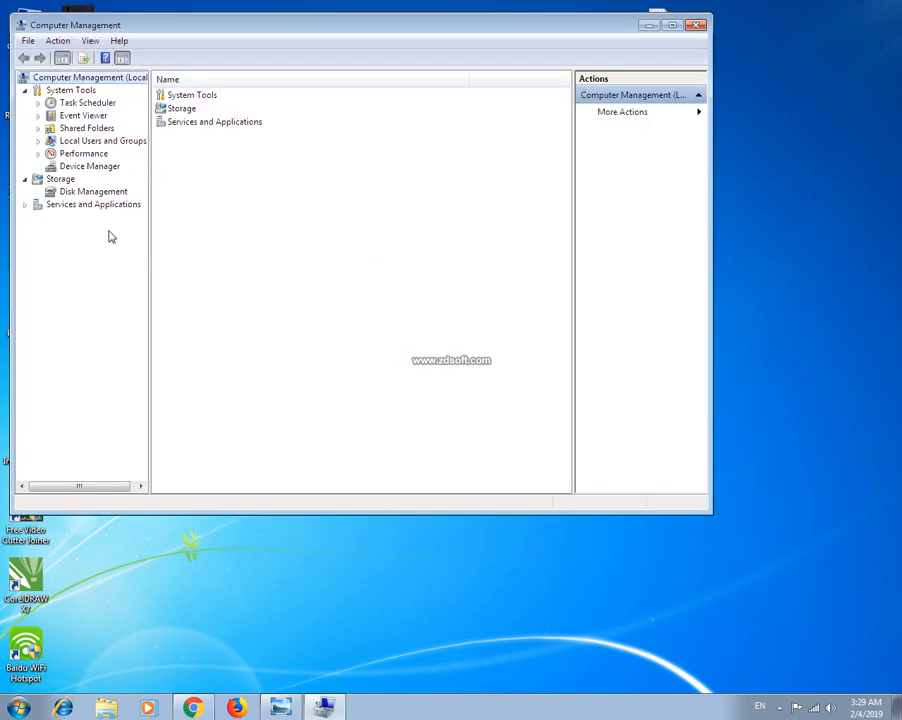
left_click(102, 192)
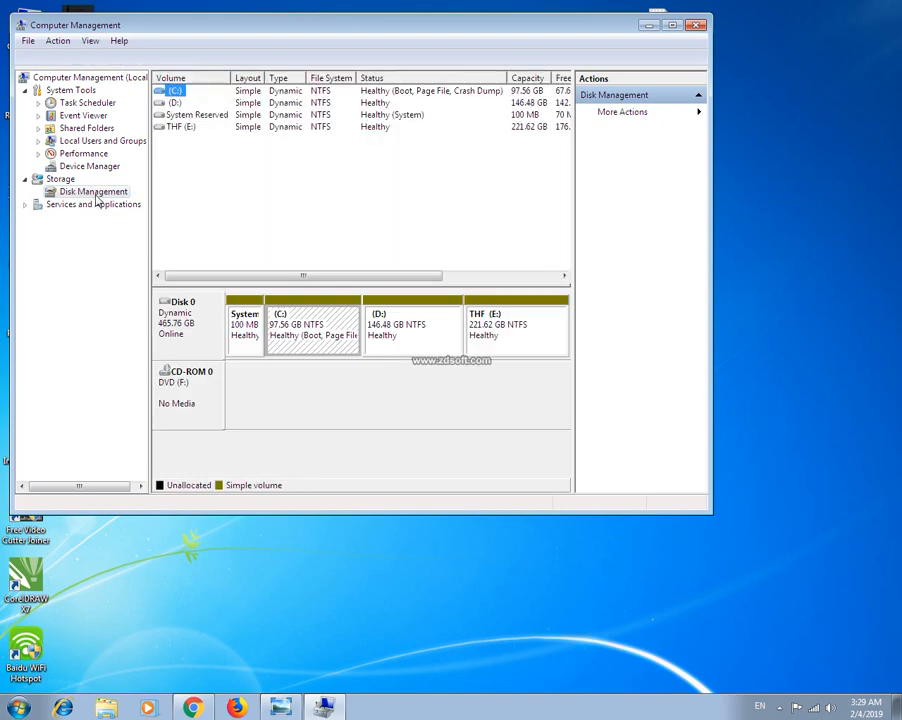
double_click(312, 28)
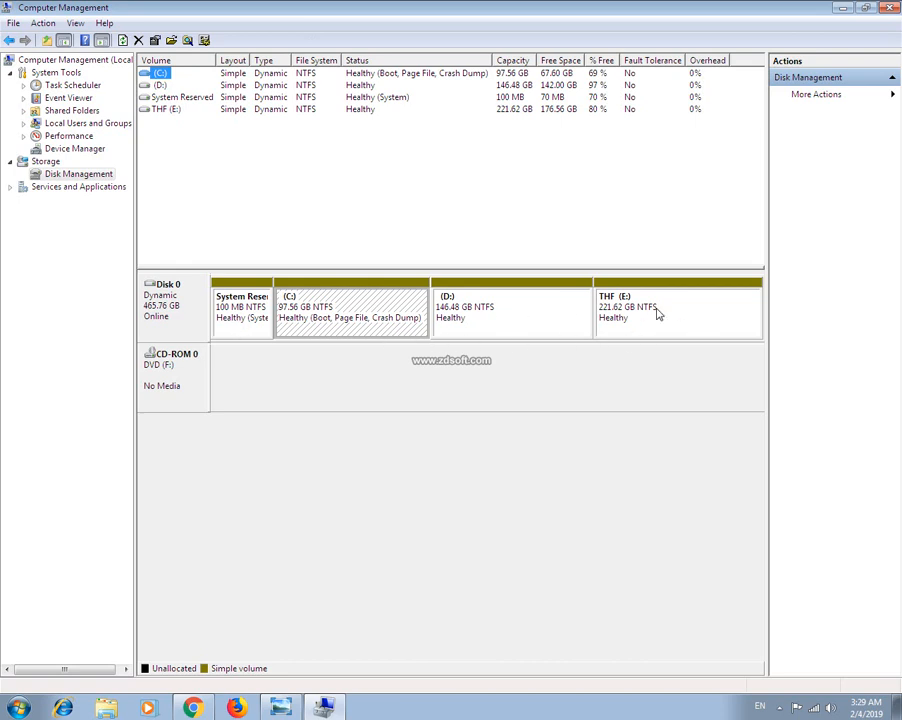
- Remove the drive letter from the D: volume on Disk 0, accept the removal and close Computer Management
left_click(456, 326)
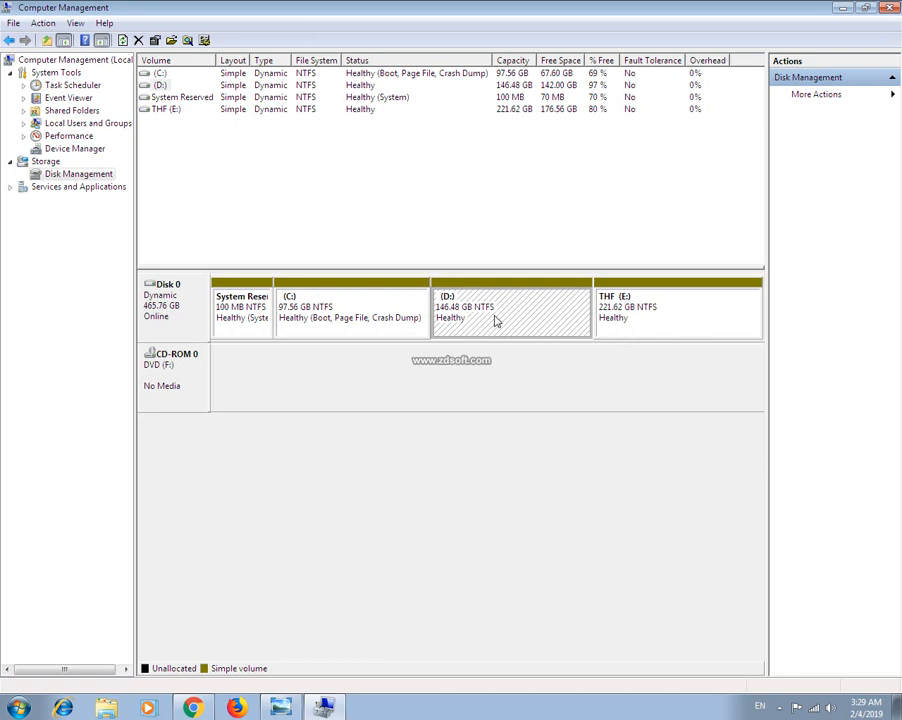
right_click(494, 318)
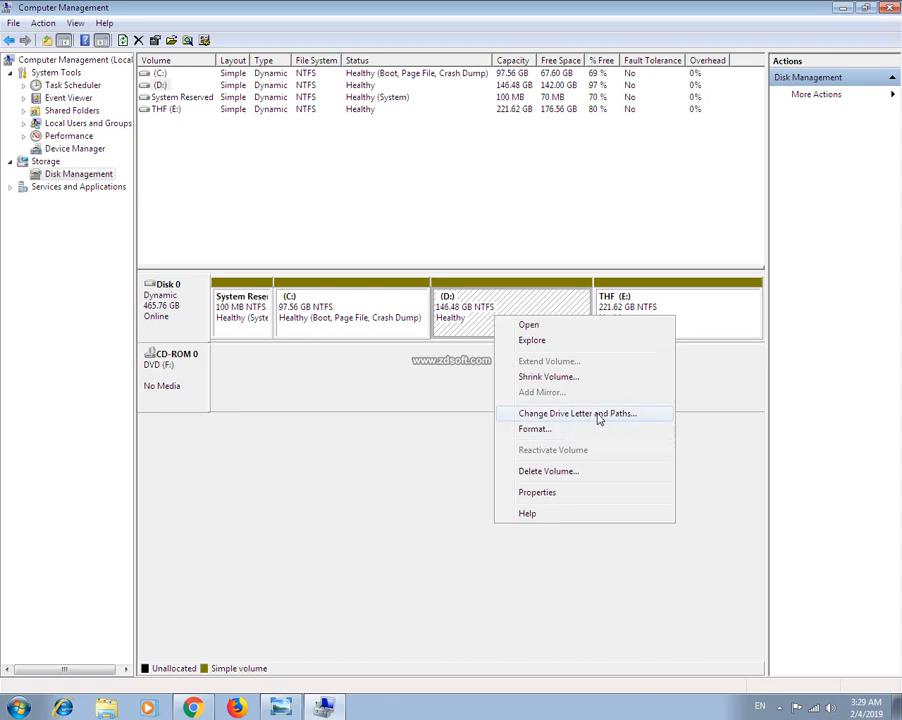
left_click(575, 418)
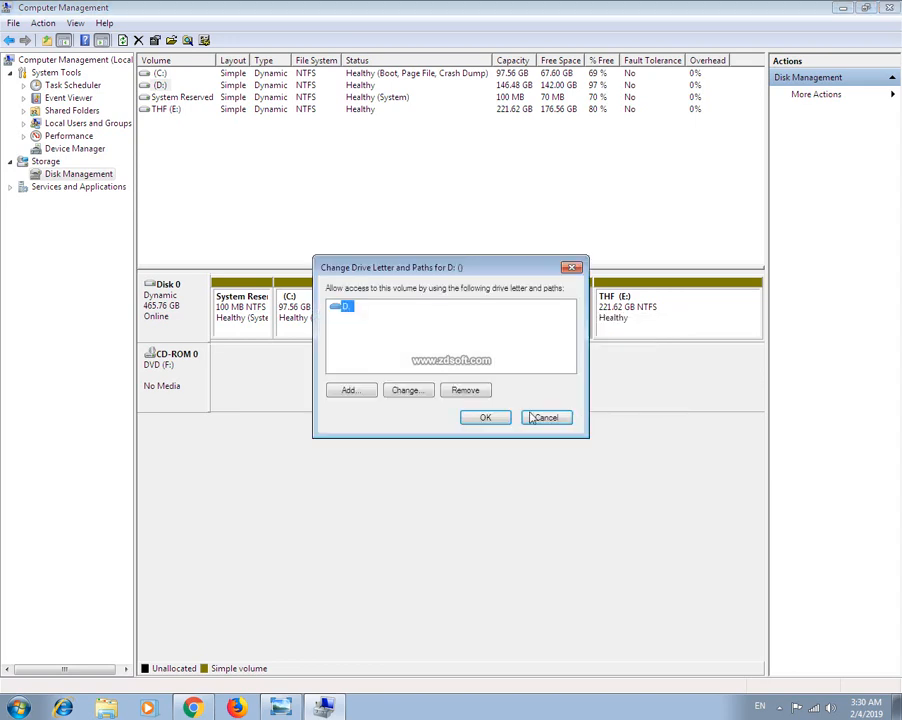
left_click_drag(463, 266, 442, 213)
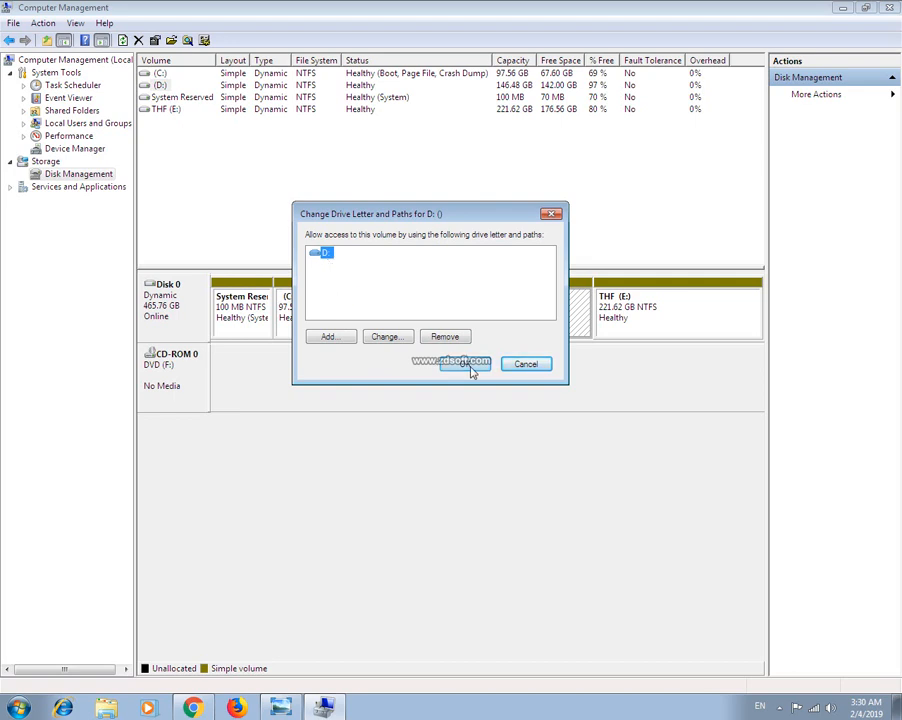
left_click(446, 337)
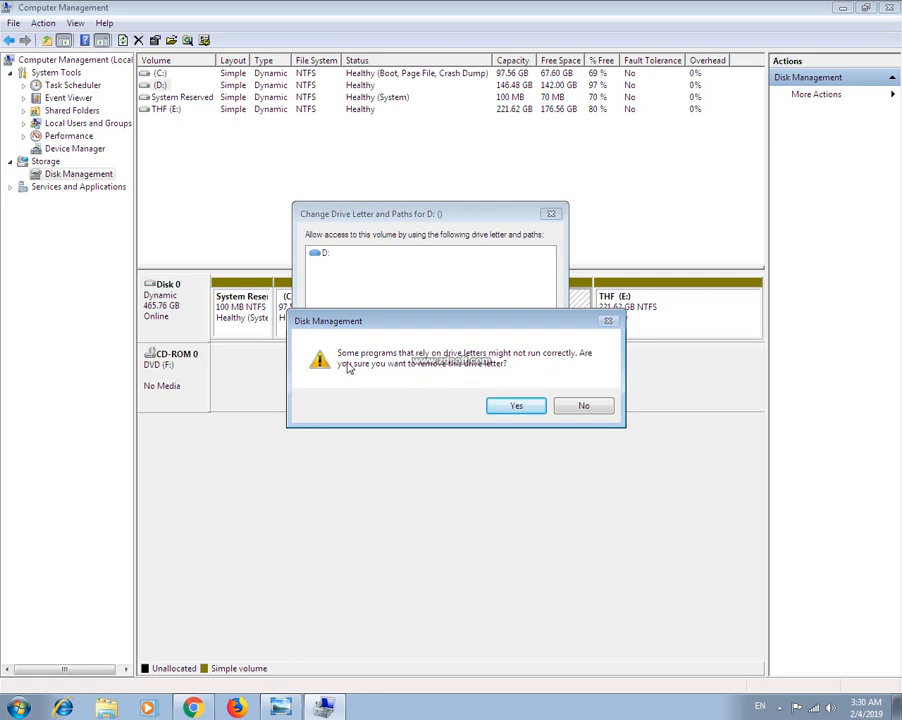
left_click(500, 405)
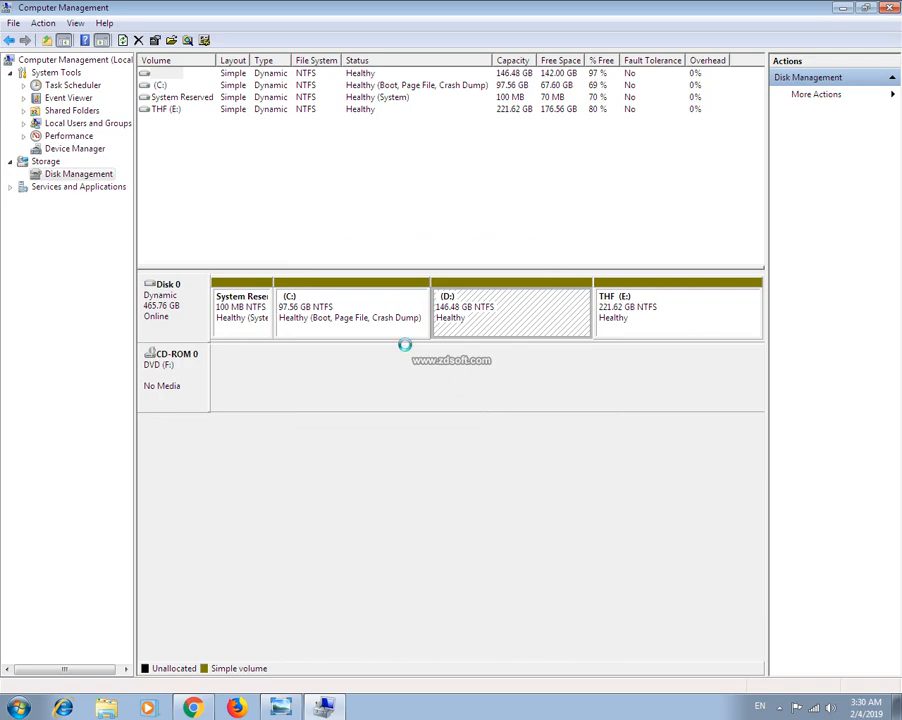
left_click(886, 9)
- Check the hard disk drives listed in Computer, and check them again after refreshing the desktop
double_click(24, 24)
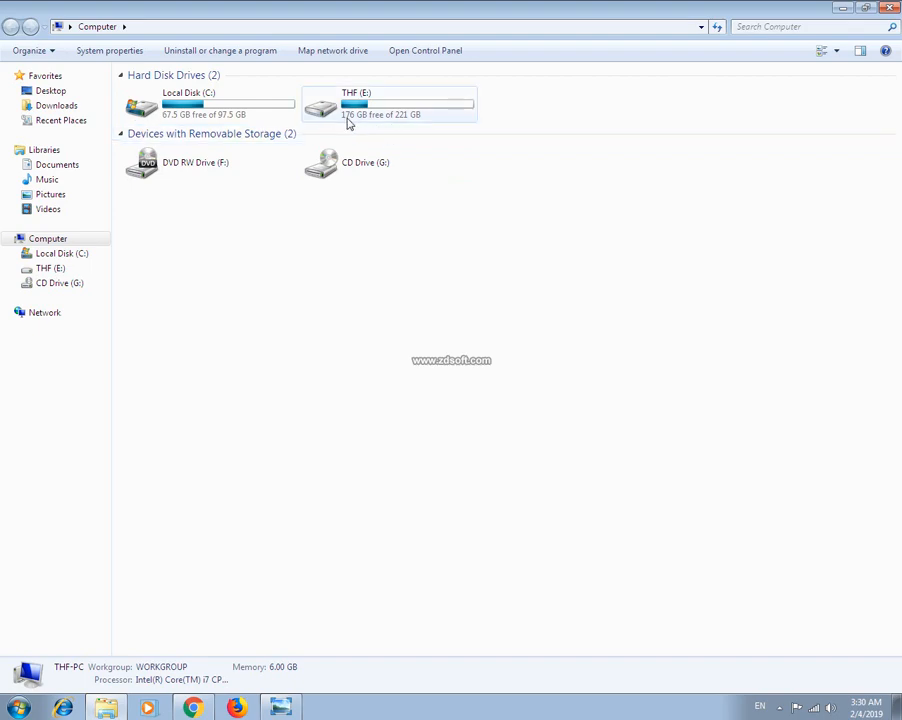
left_click(886, 7)
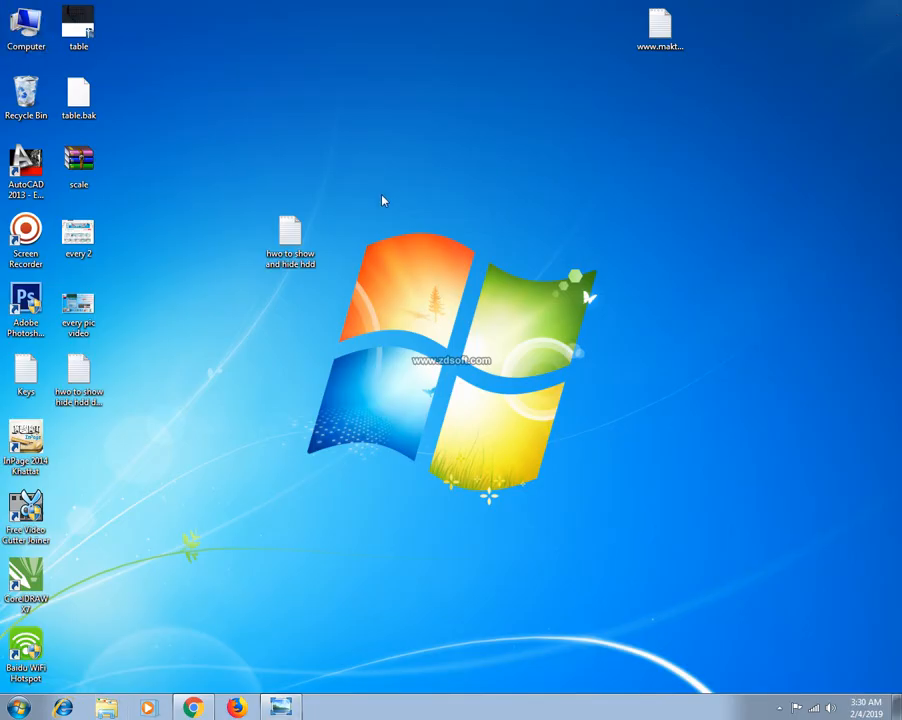
right_click(381, 197)
left_click(421, 240)
double_click(26, 24)
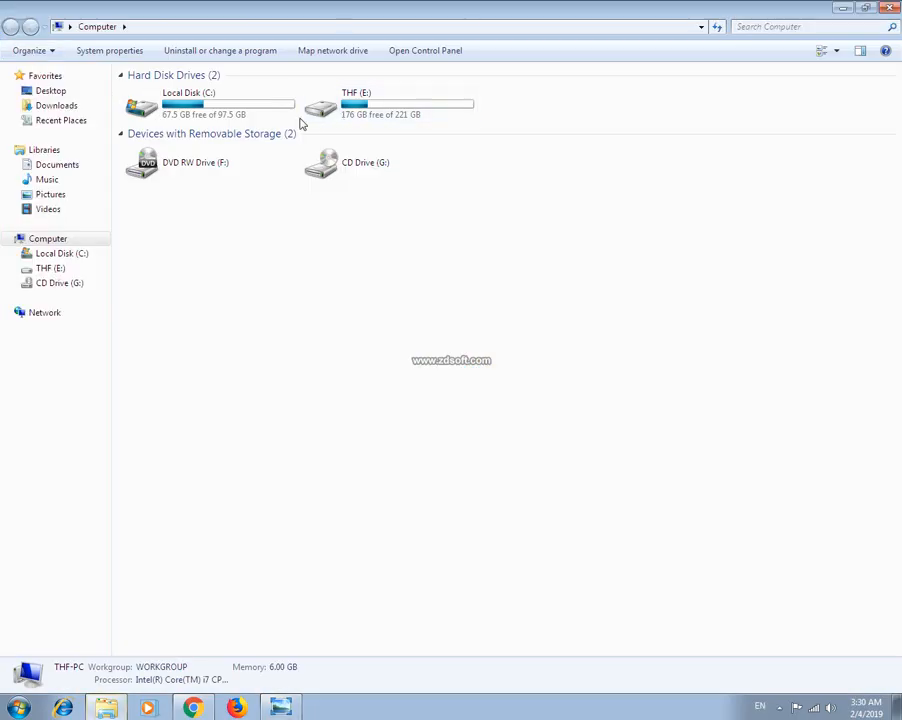
left_click(886, 7)
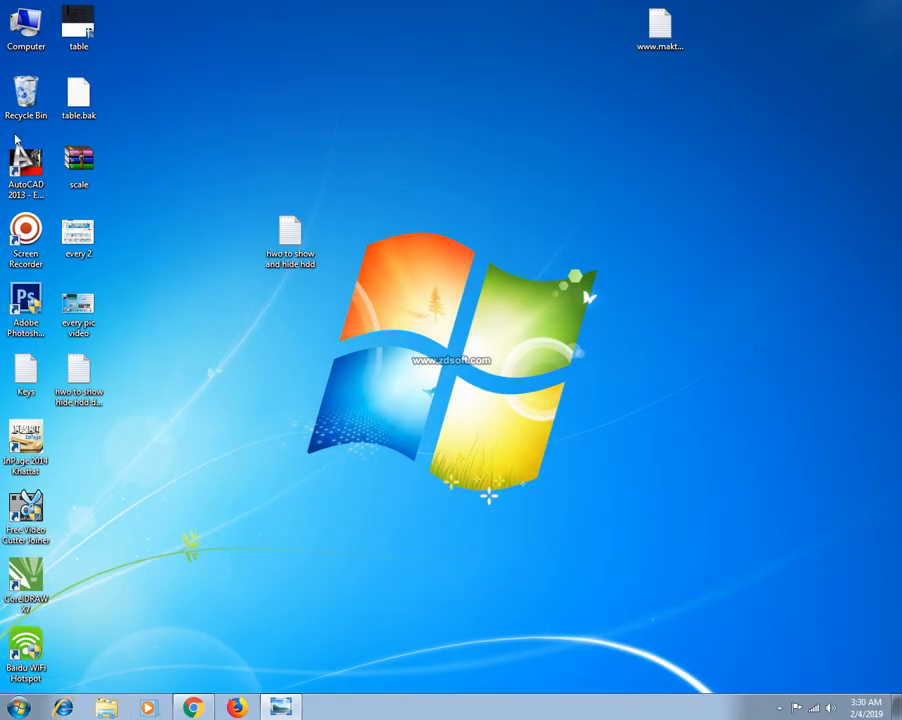
- Reopen Computer Management from the Computer icon and show Disk Management
right_click(27, 40)
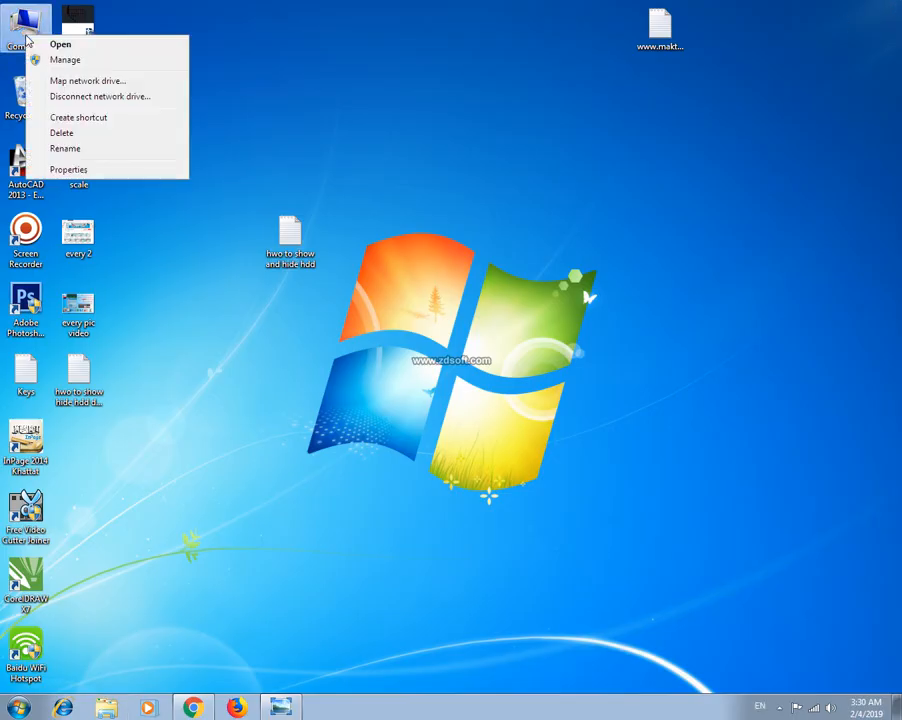
left_click(64, 60)
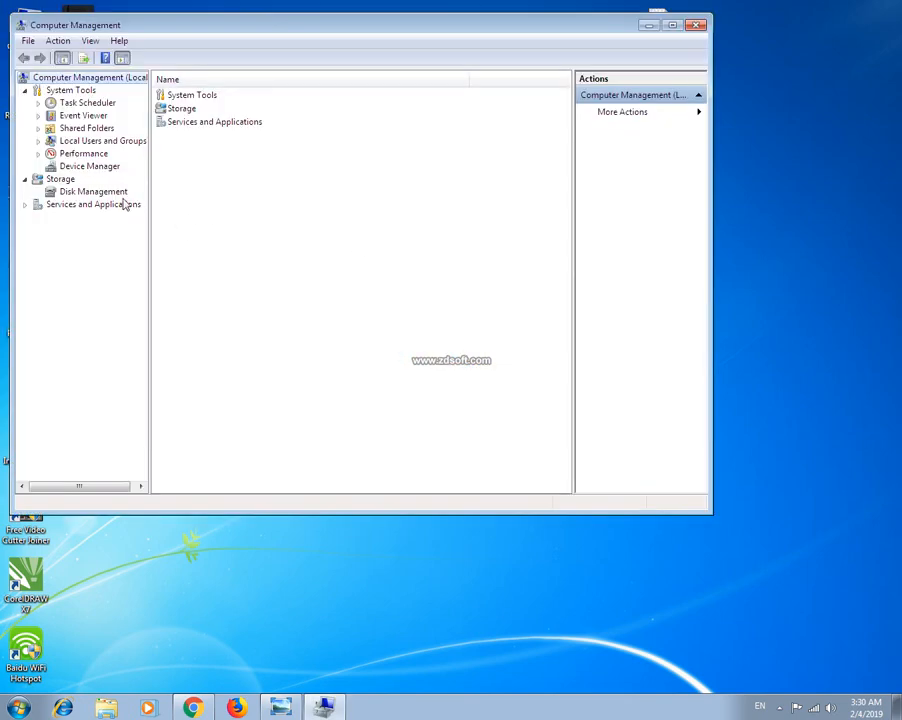
left_click(112, 191)
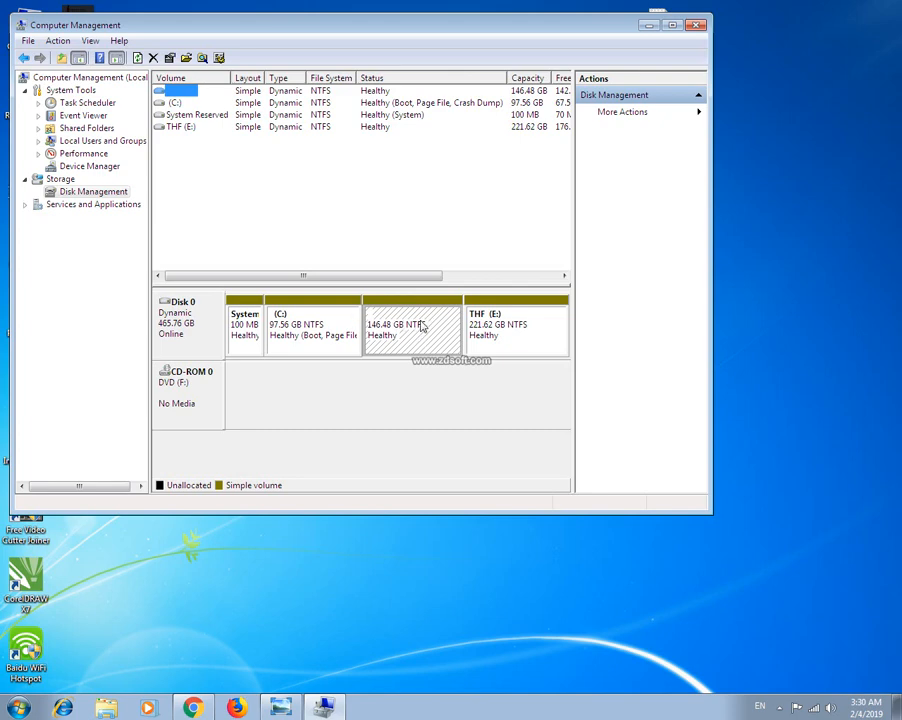
- Add drive letter D to the 146.48 GB volume on Disk 0 that has no letter
right_click(427, 322)
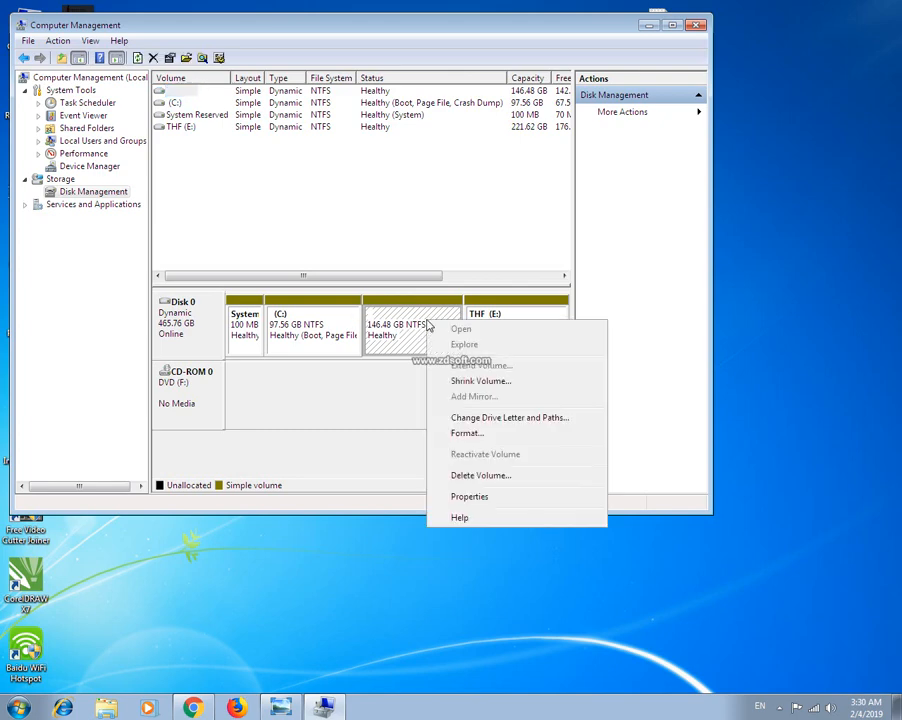
left_click(530, 418)
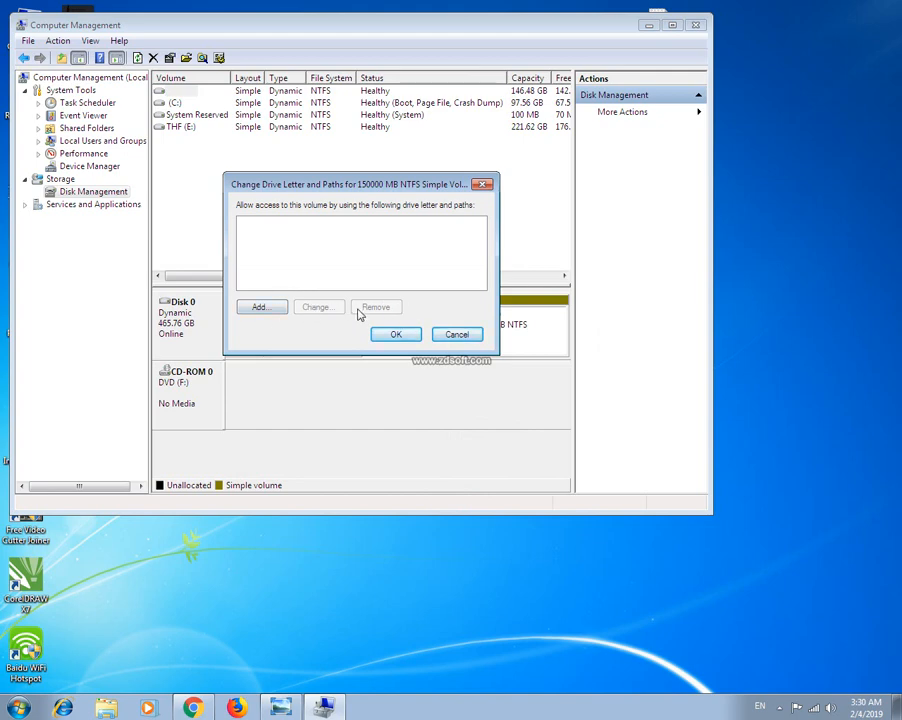
left_click(256, 308)
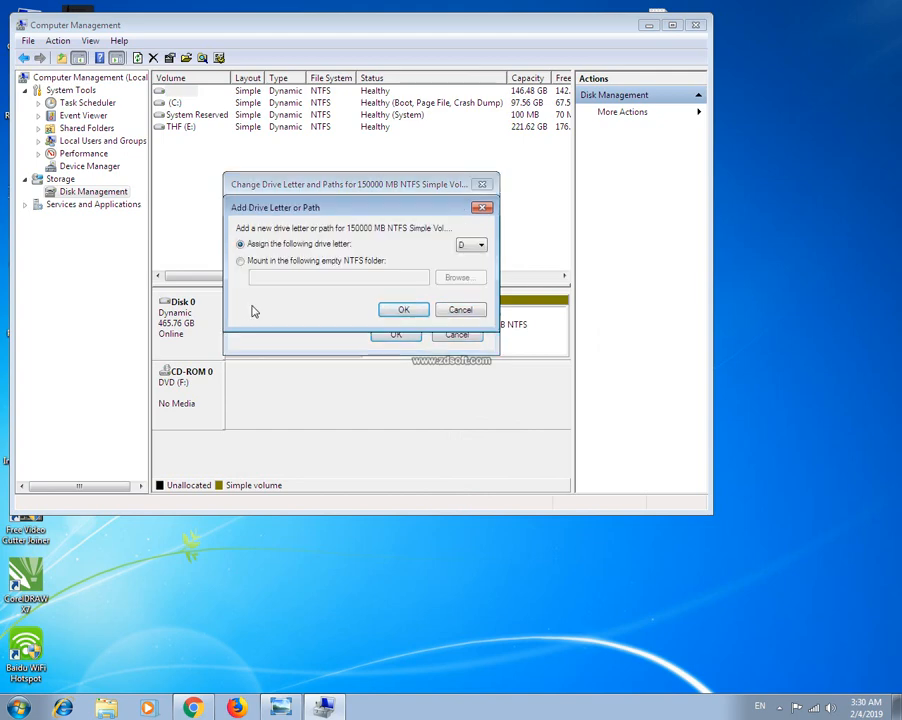
left_click(476, 246)
left_click(479, 247)
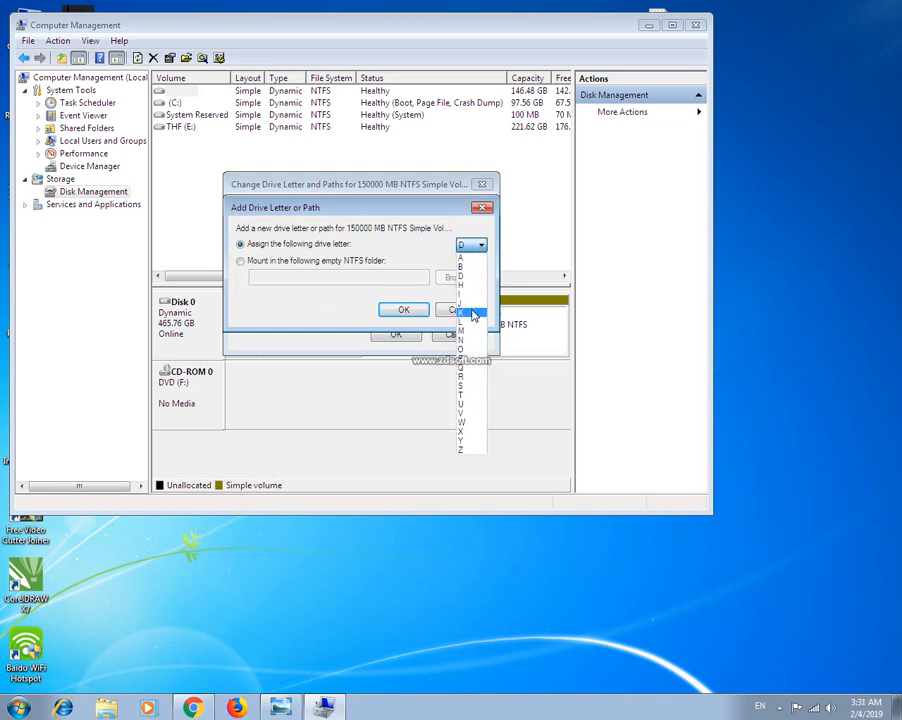
left_click(474, 245)
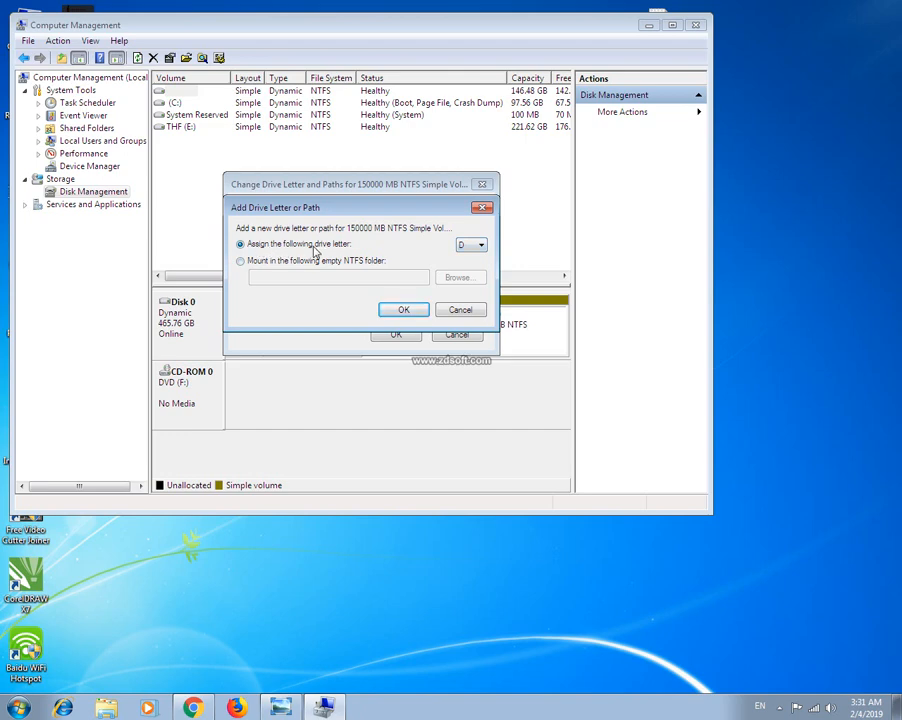
left_click(402, 309)
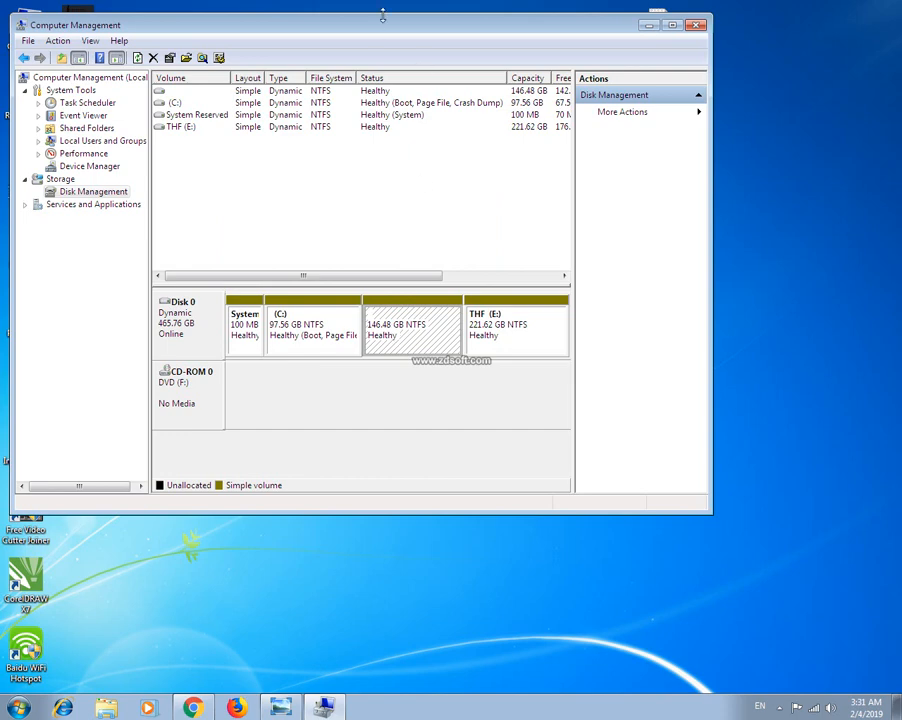
- Move the Computer Management window aside and check Computer for the D: drive
left_click_drag(266, 22, 447, 32)
double_click(28, 28)
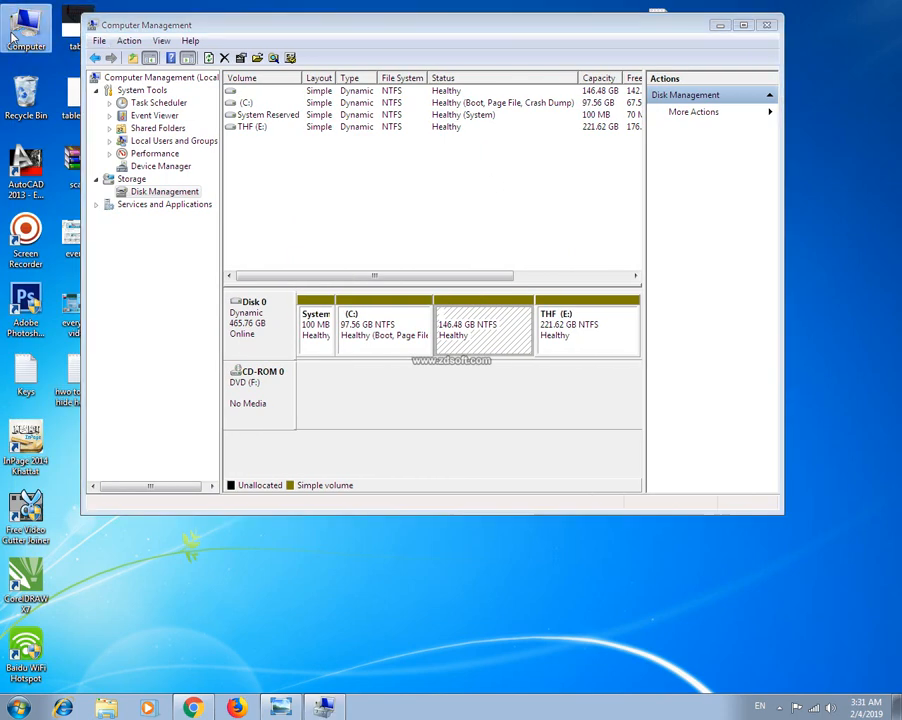
left_click(409, 113)
left_click(890, 9)
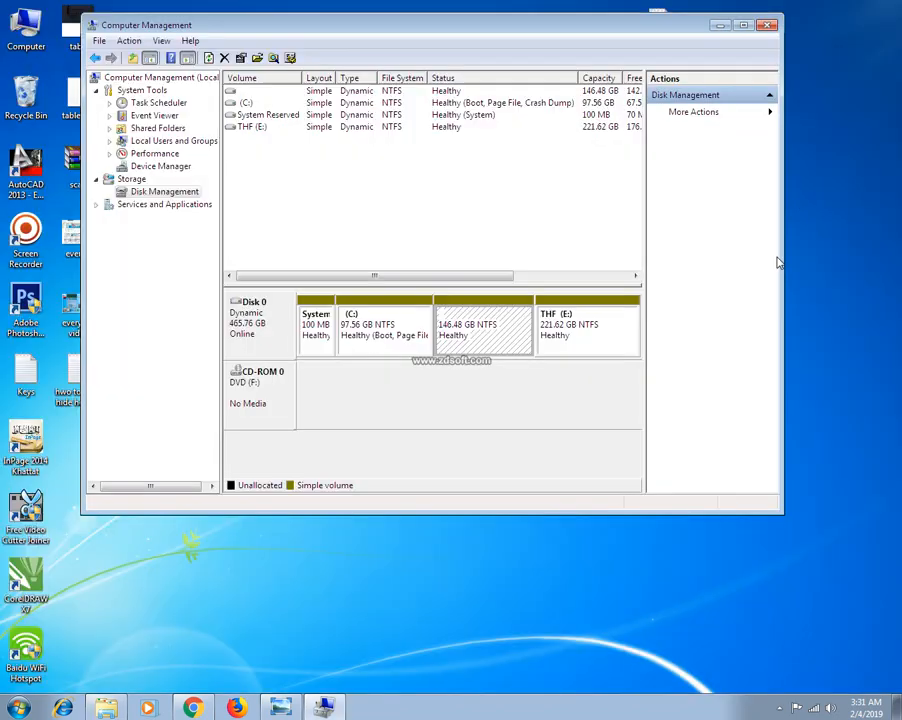
- Close Computer Management and refresh the desktop
left_click(768, 24)
right_click(390, 201)
left_click(425, 237)
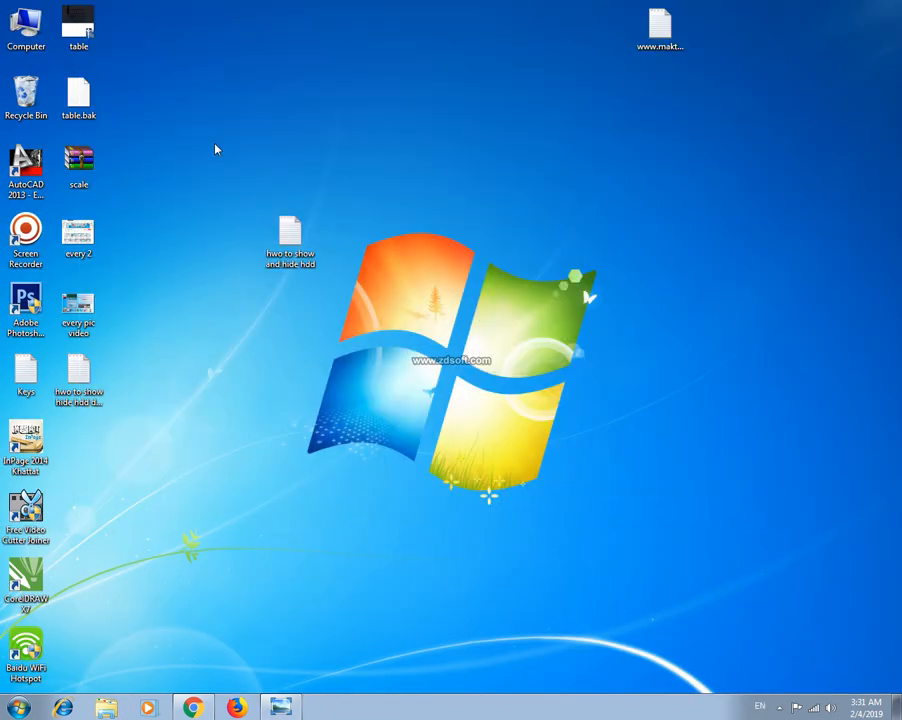
- Open Local Disk (D:) from Computer to check its files, look into its Projects folder, and return to the drive list
double_click(26, 28)
double_click(340, 105)
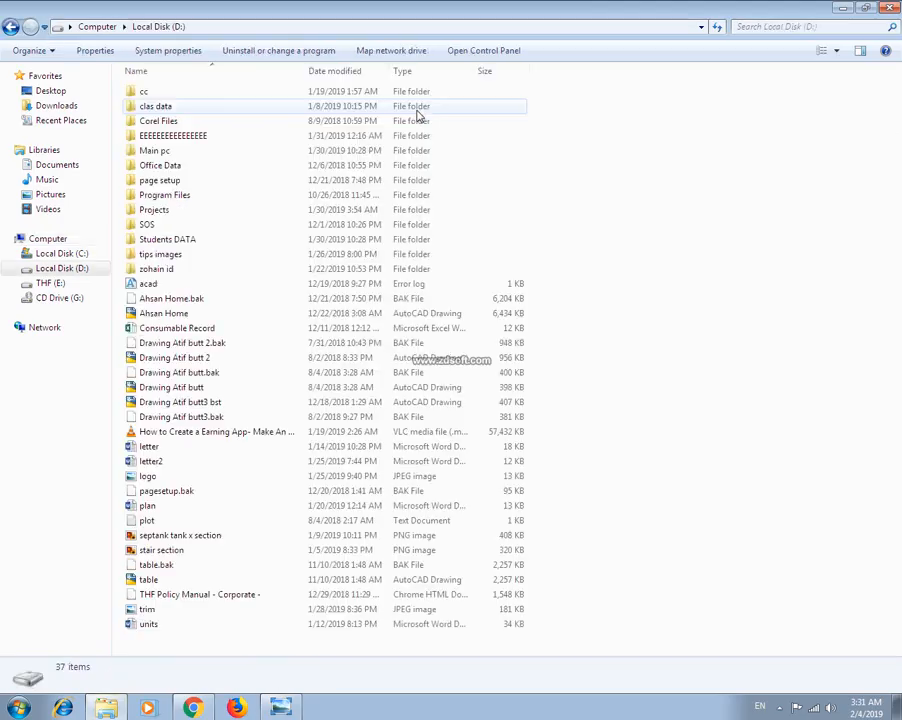
left_click(190, 195)
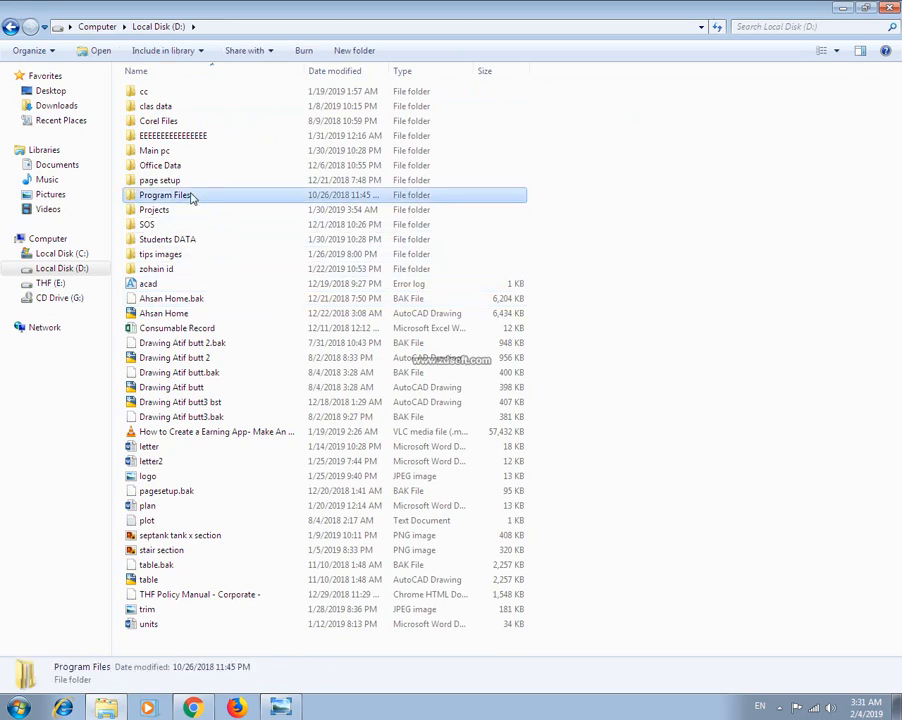
left_click(10, 28)
double_click(328, 105)
double_click(169, 212)
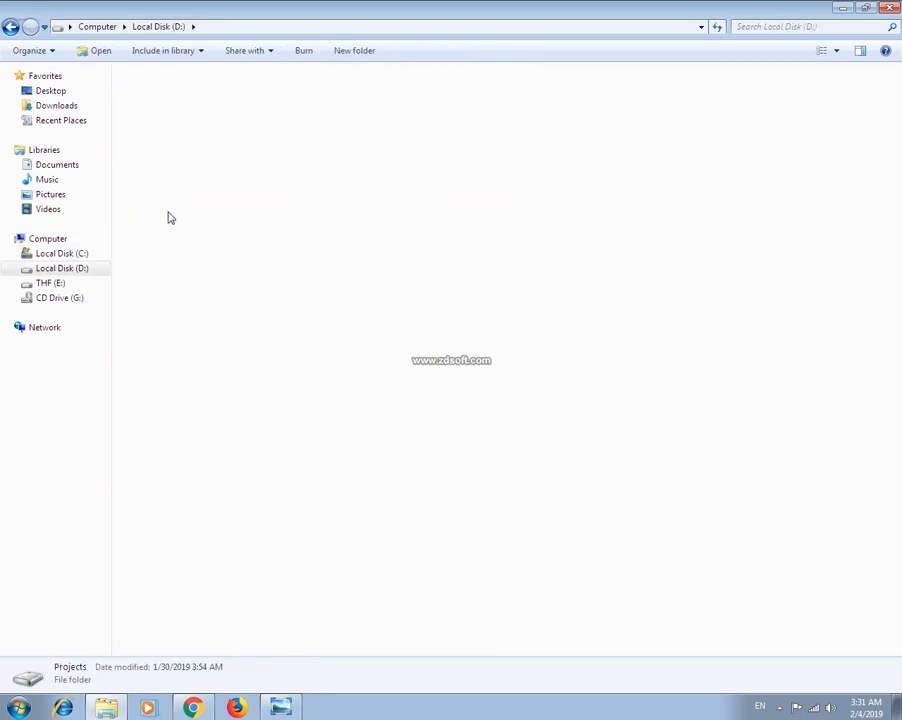
left_click(10, 29)
left_click(10, 30)
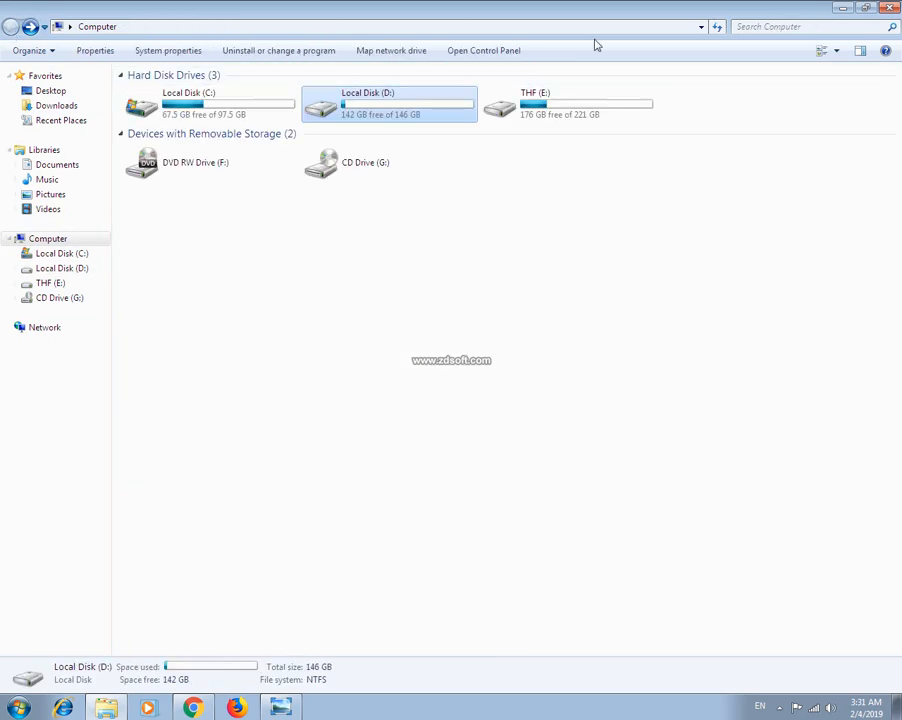
- Close the drive list, refresh the desktop, and reopen Computer to recheck the hard disk drives
left_click(890, 8)
right_click(396, 177)
left_click(443, 220)
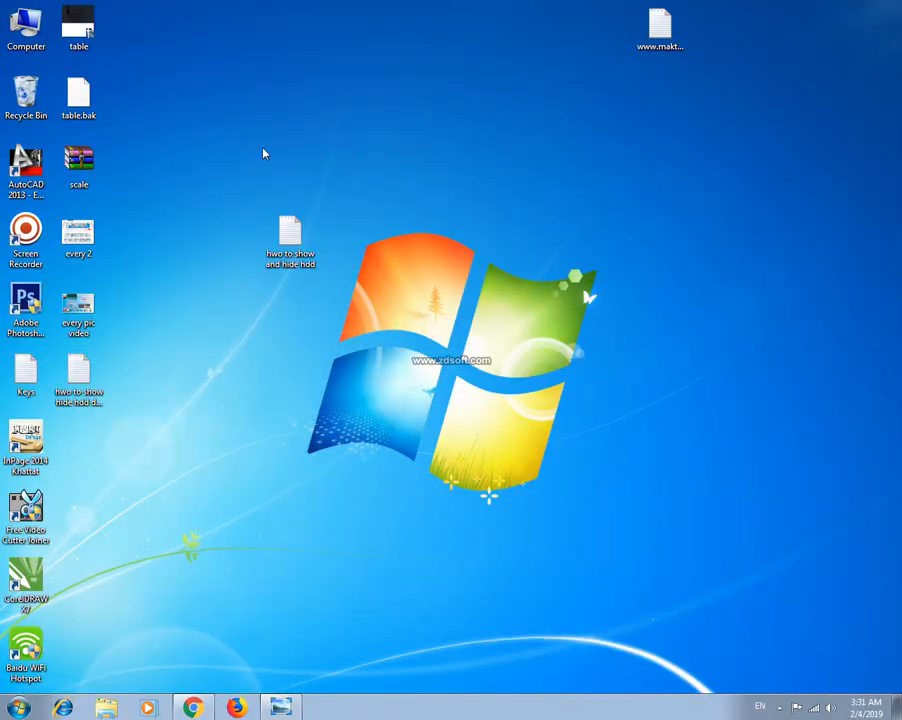
double_click(26, 25)
left_click(540, 115)
left_click(229, 118)
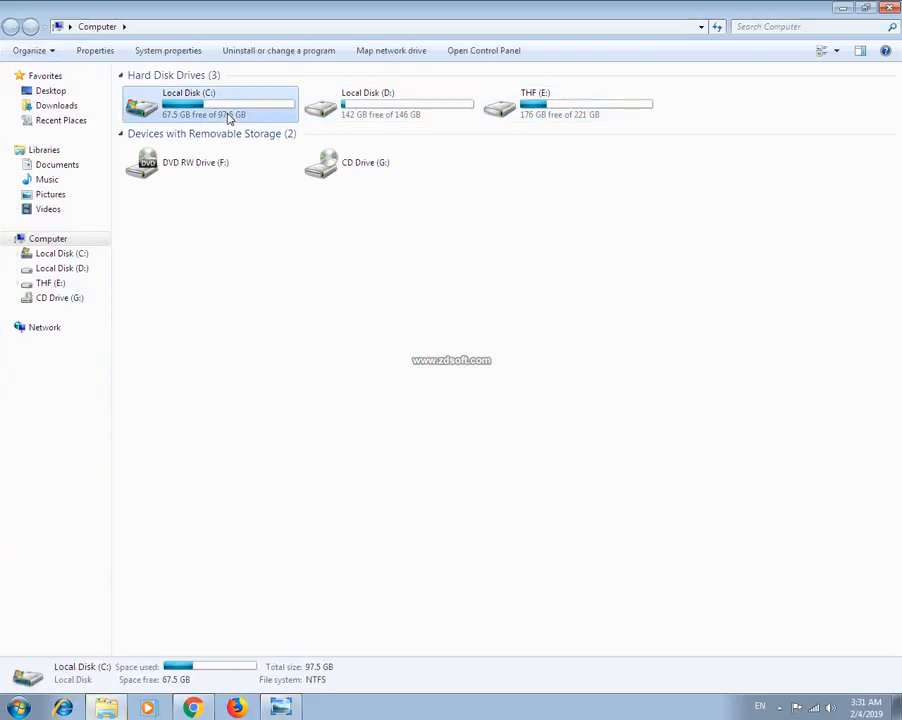
- Close the Computer window and refresh the desktop repeatedly
left_click(890, 8)
right_click(393, 229)
left_click(431, 268)
right_click(429, 263)
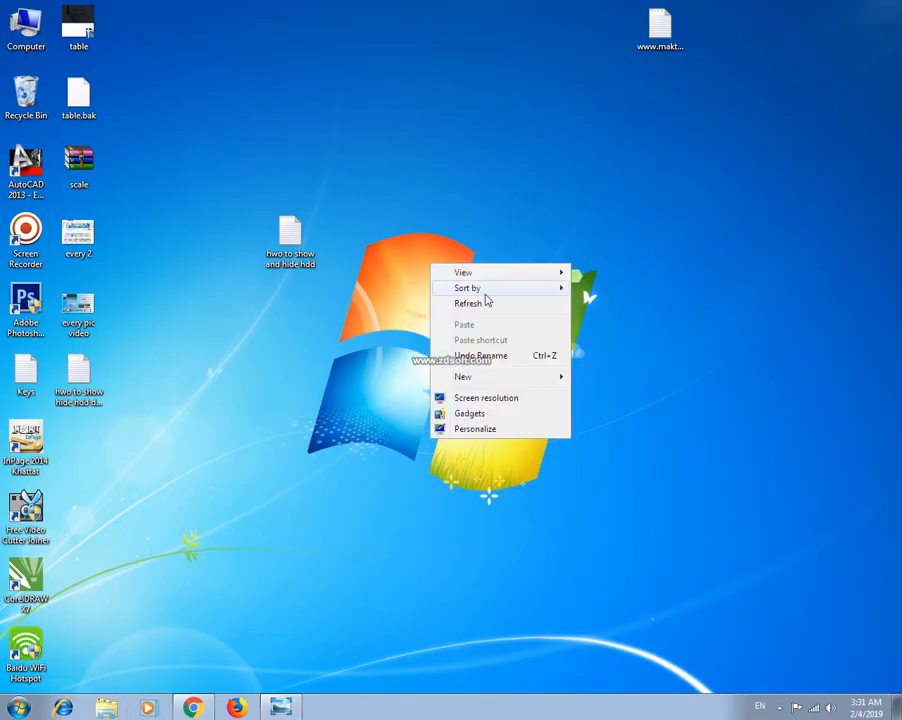
left_click(486, 303)
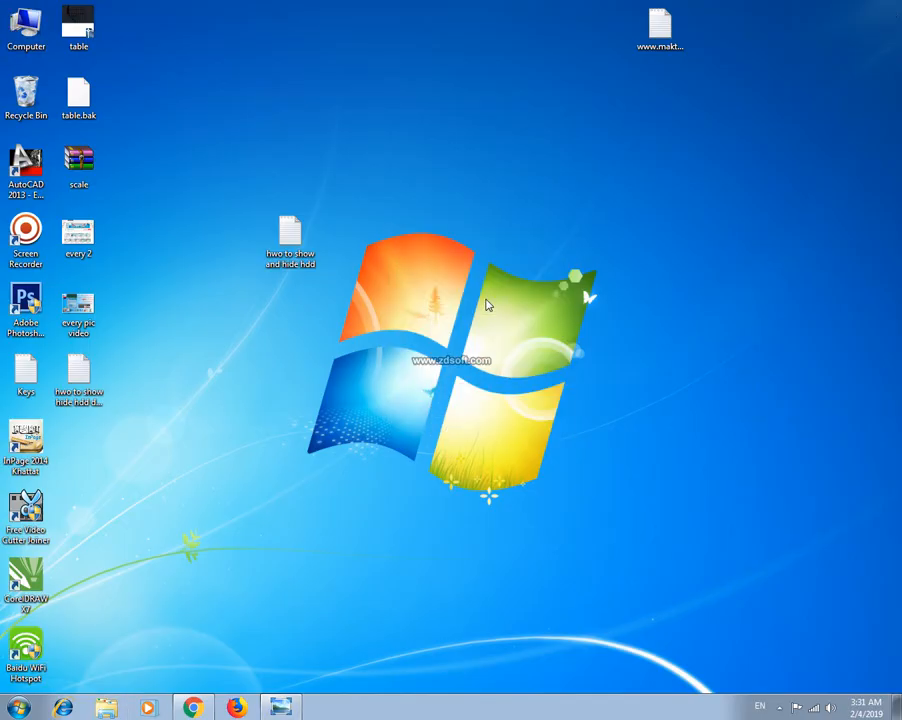
right_click(488, 305)
left_click(524, 340)
- Switch to the every pic video image in Windows Photo Viewer and show the hidden notification icons
left_click(284, 707)
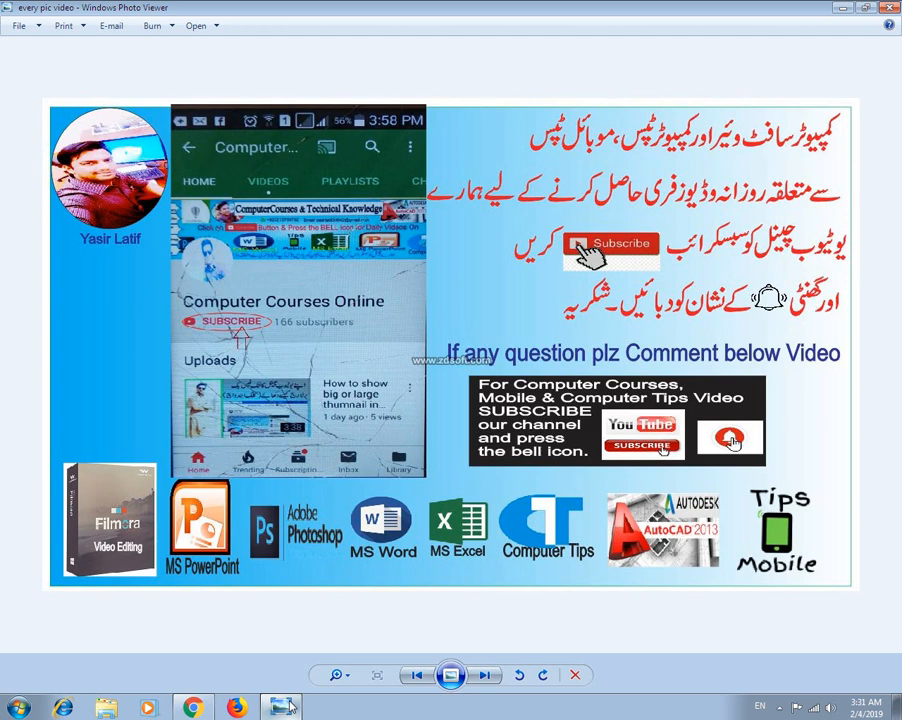
left_click(780, 710)
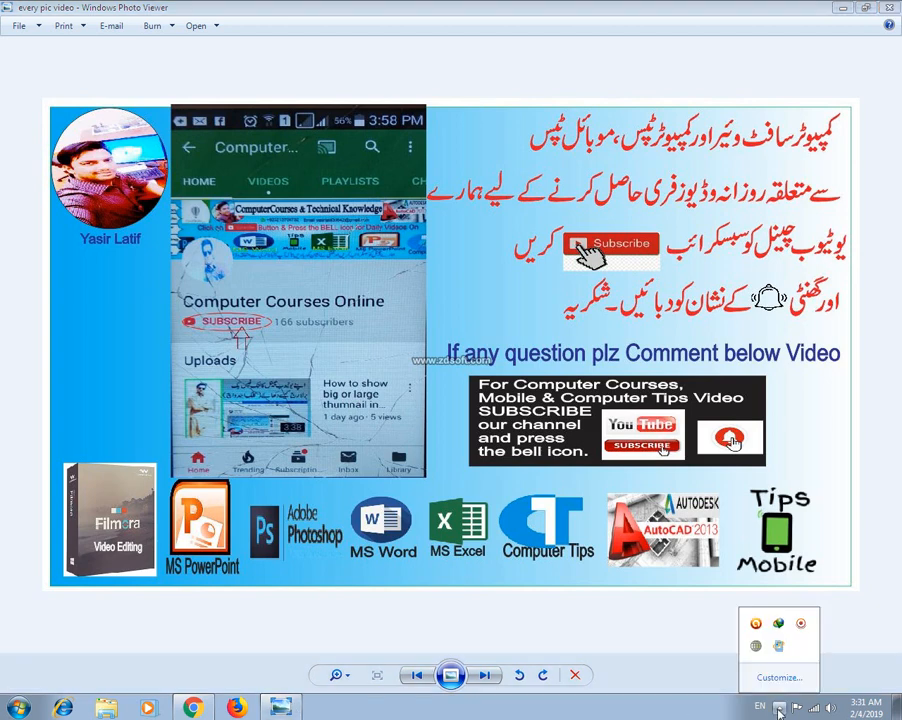